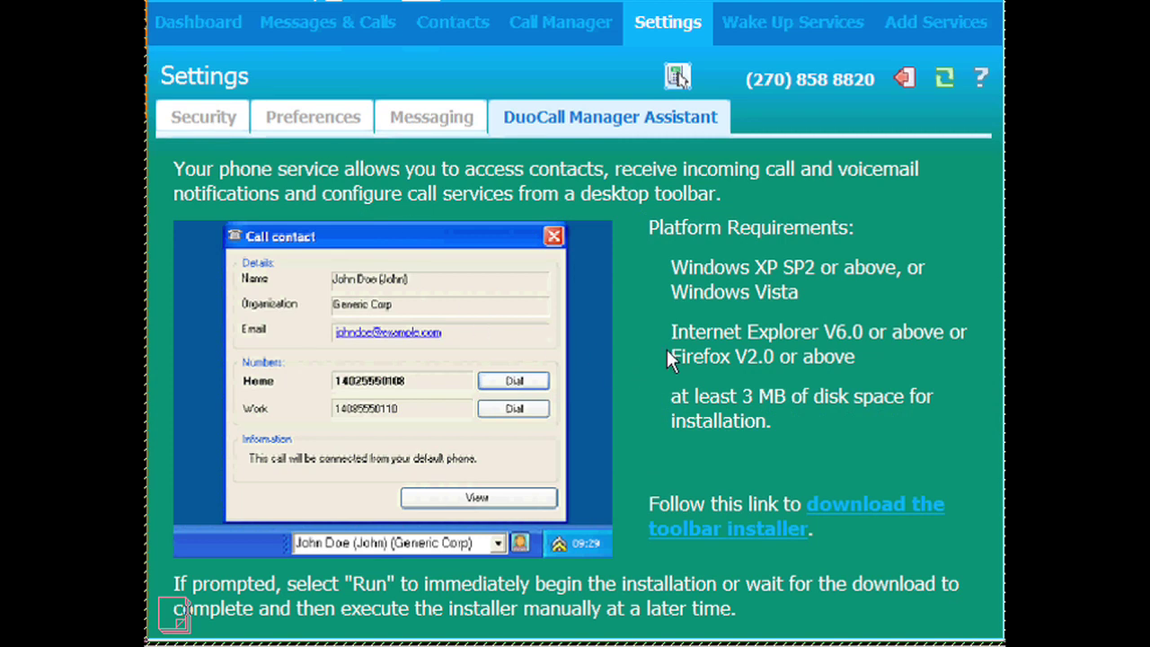
- Download ToolbarInstaller.msi and run it, bringing up the Telephony Tray Notifier Installer security prompt
click(872, 507)
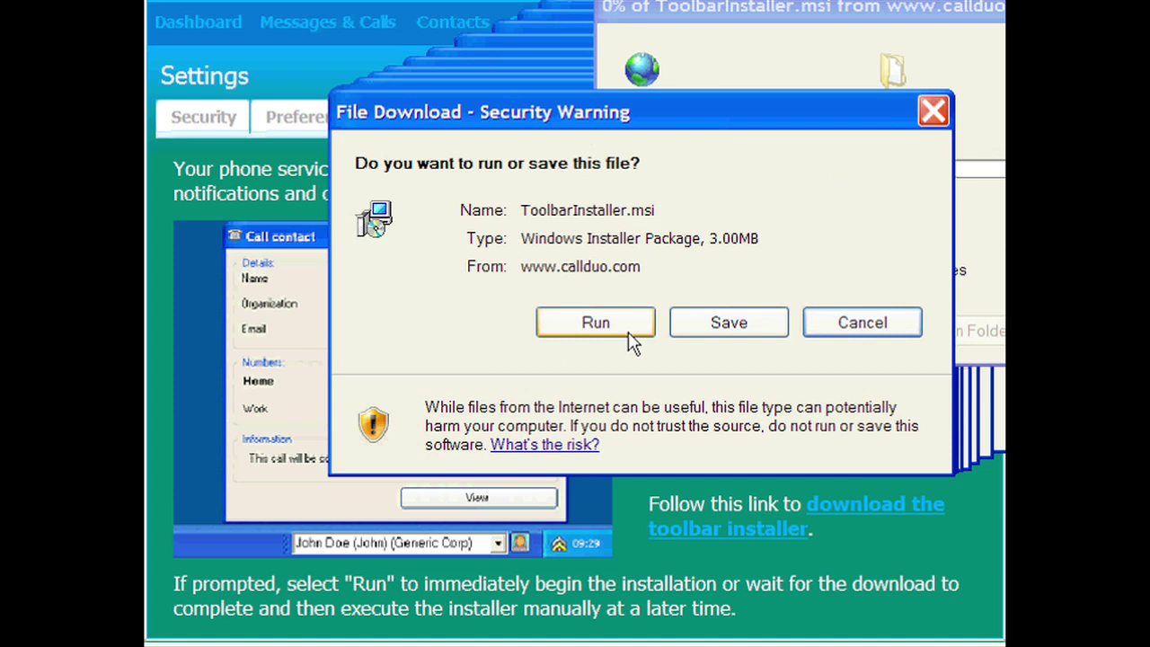
click(630, 334)
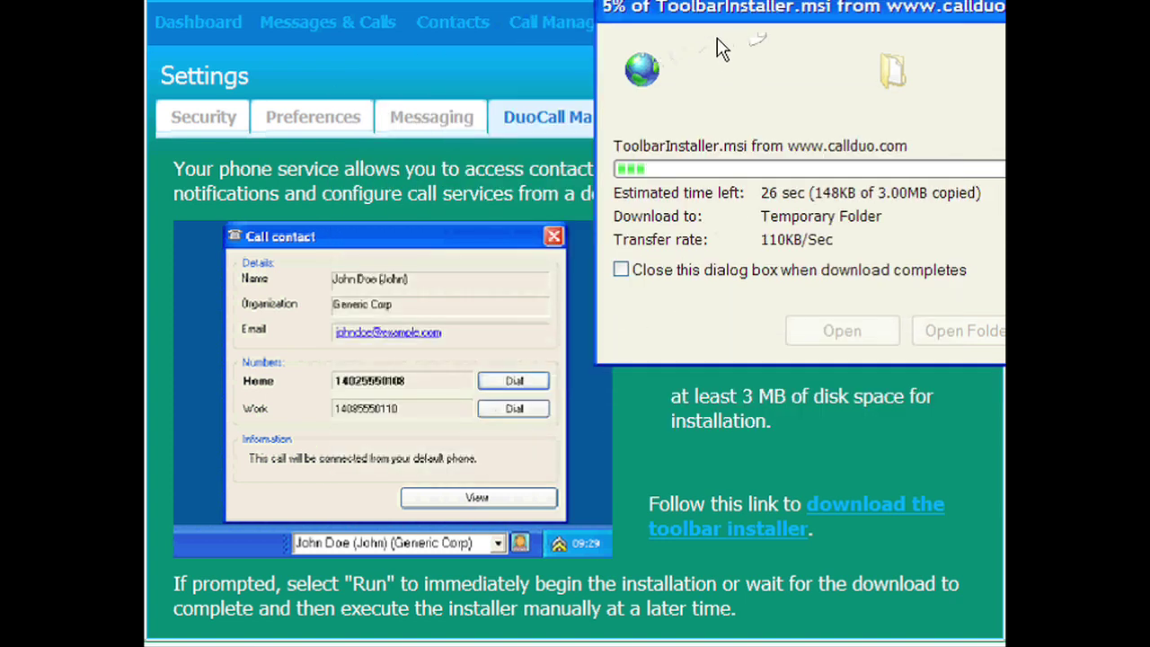
drag(714, 28, 452, 139)
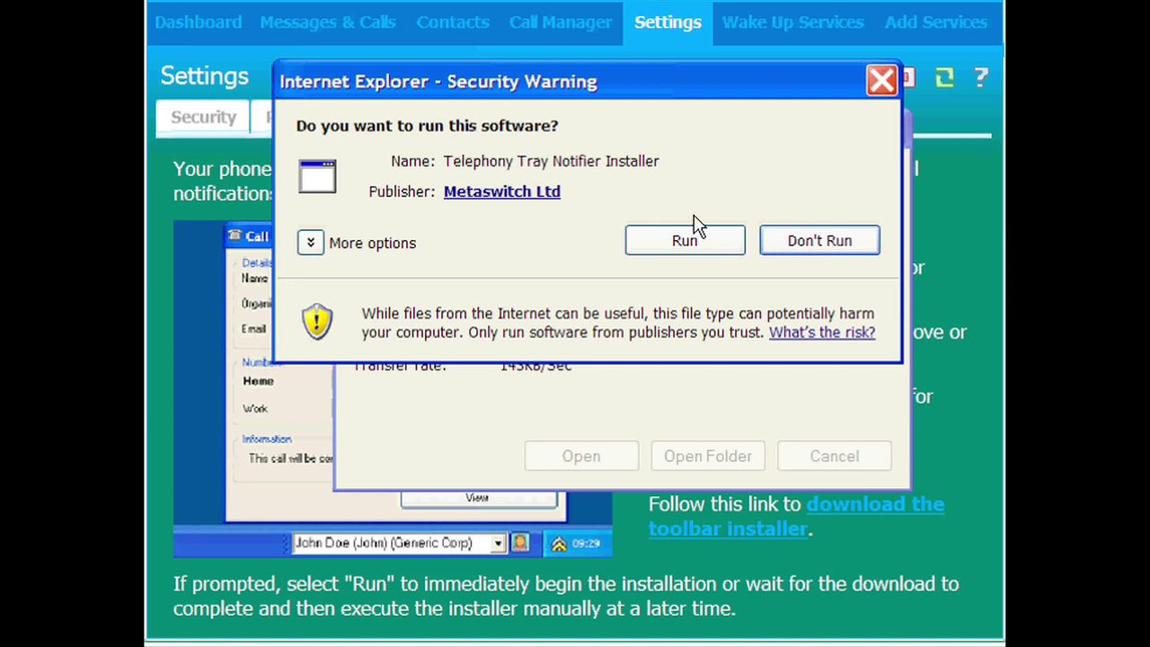
- Run the installer, accept the license, and install CommPortal Assistant for all users as a Complete setup
click(698, 238)
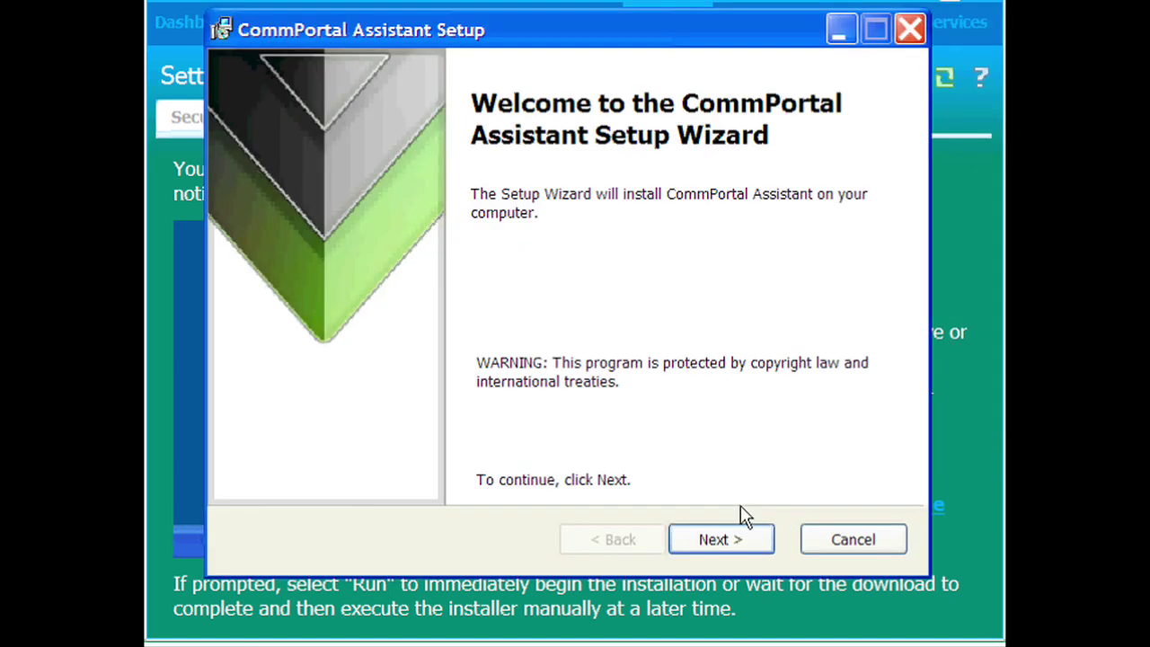
click(742, 543)
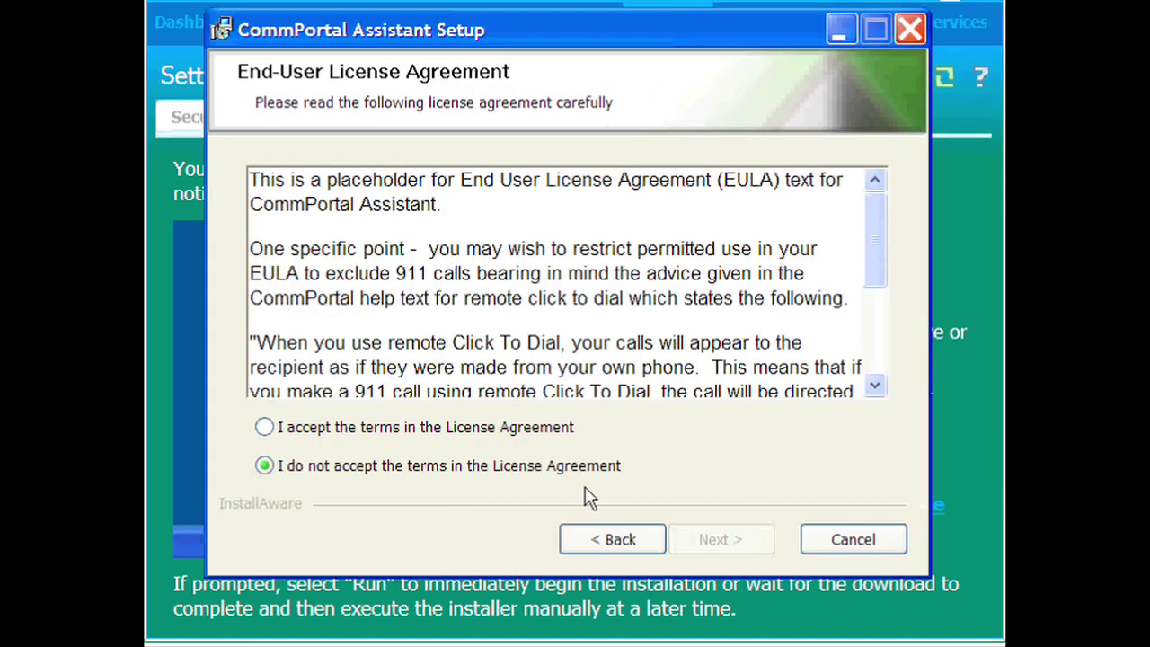
click(368, 428)
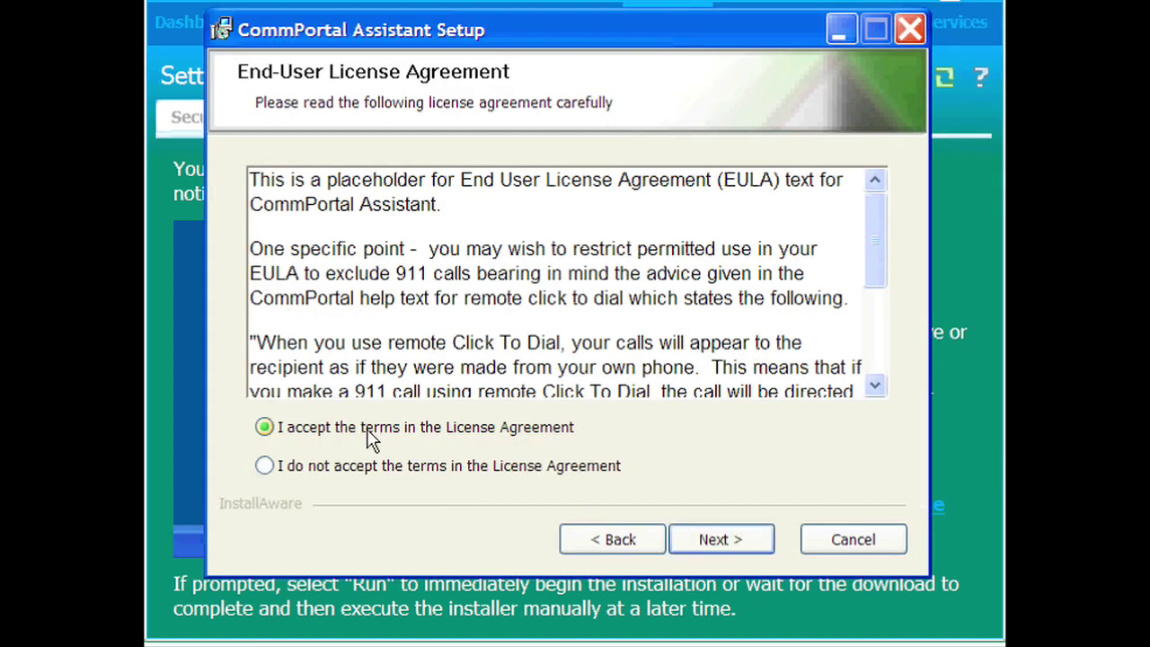
click(706, 542)
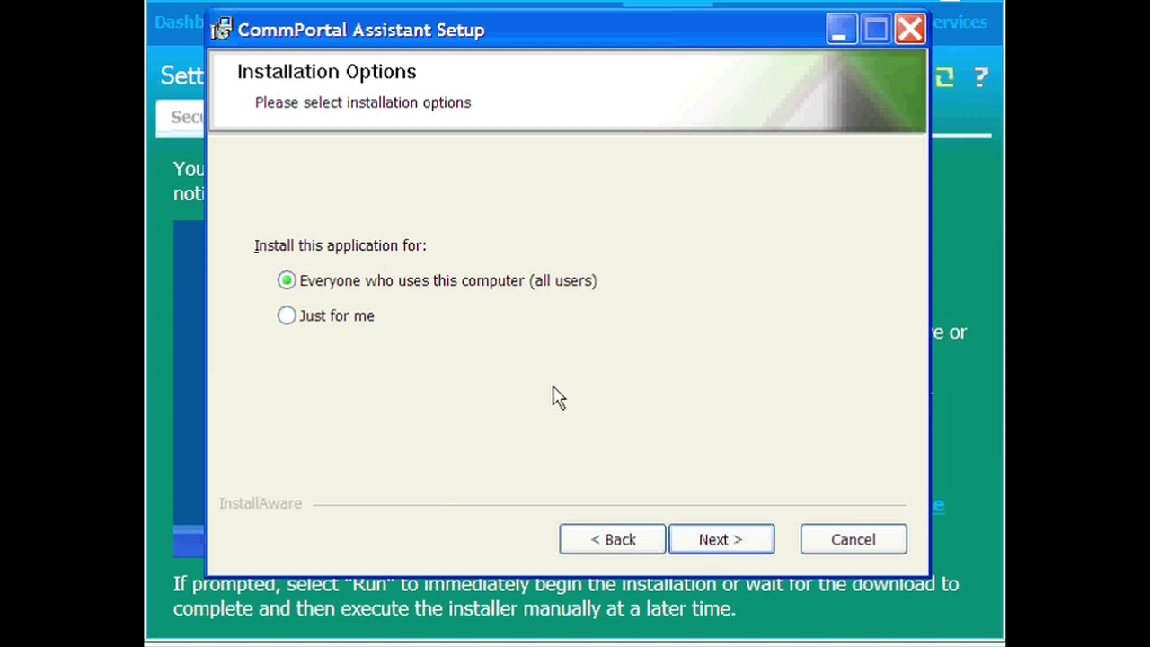
click(726, 546)
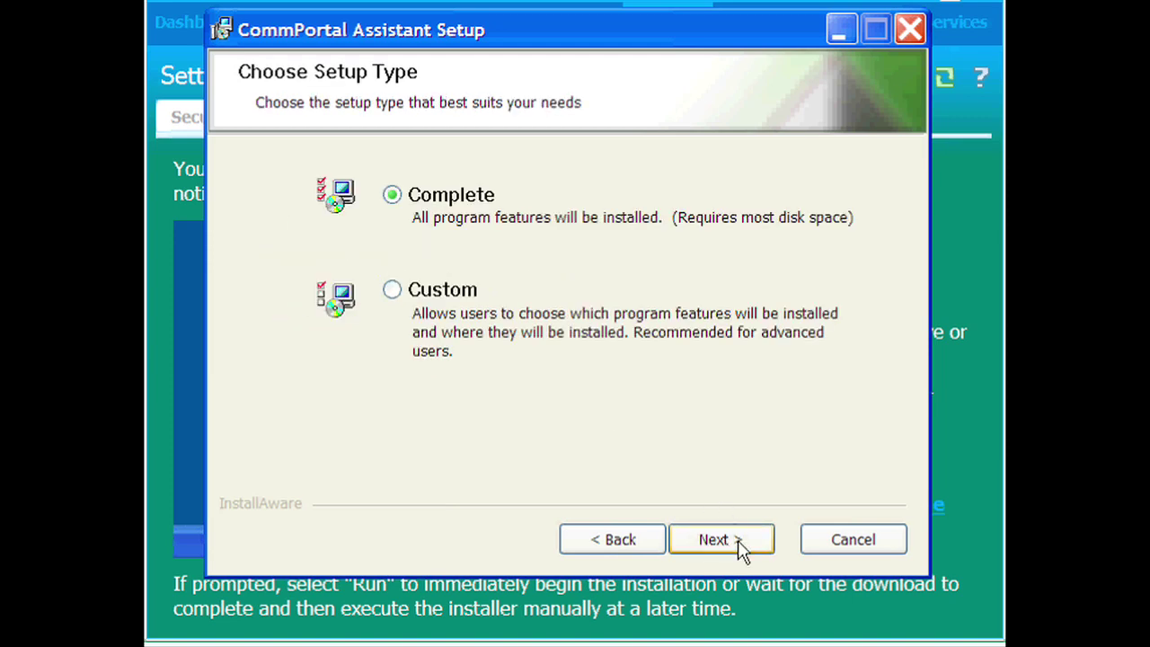
click(738, 543)
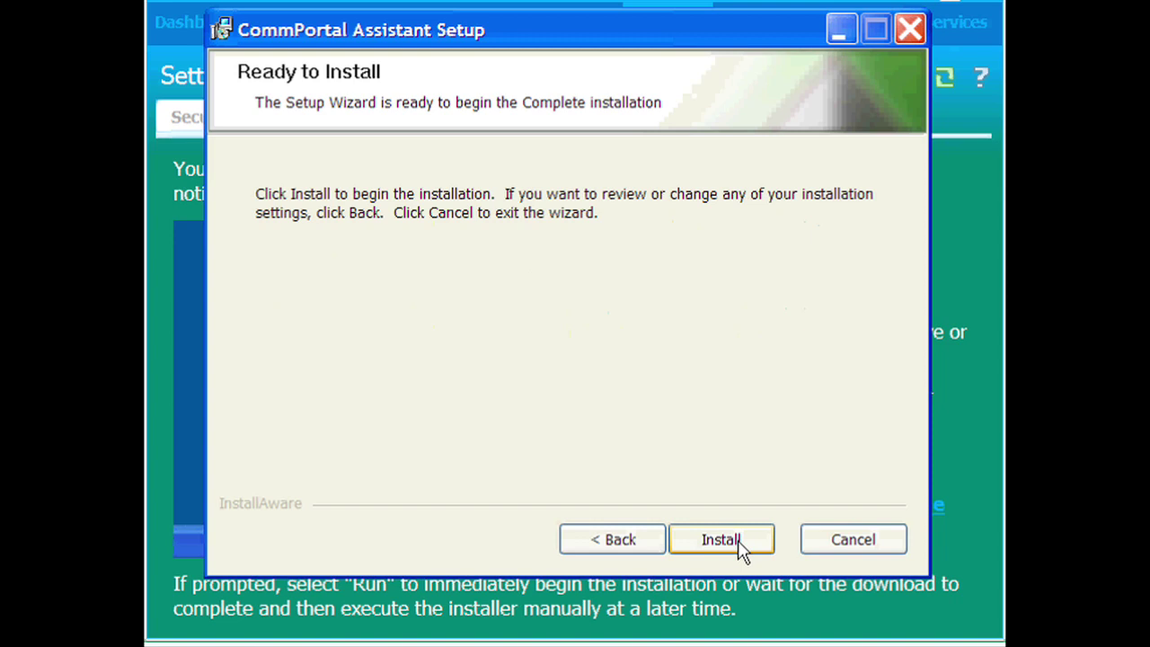
click(738, 540)
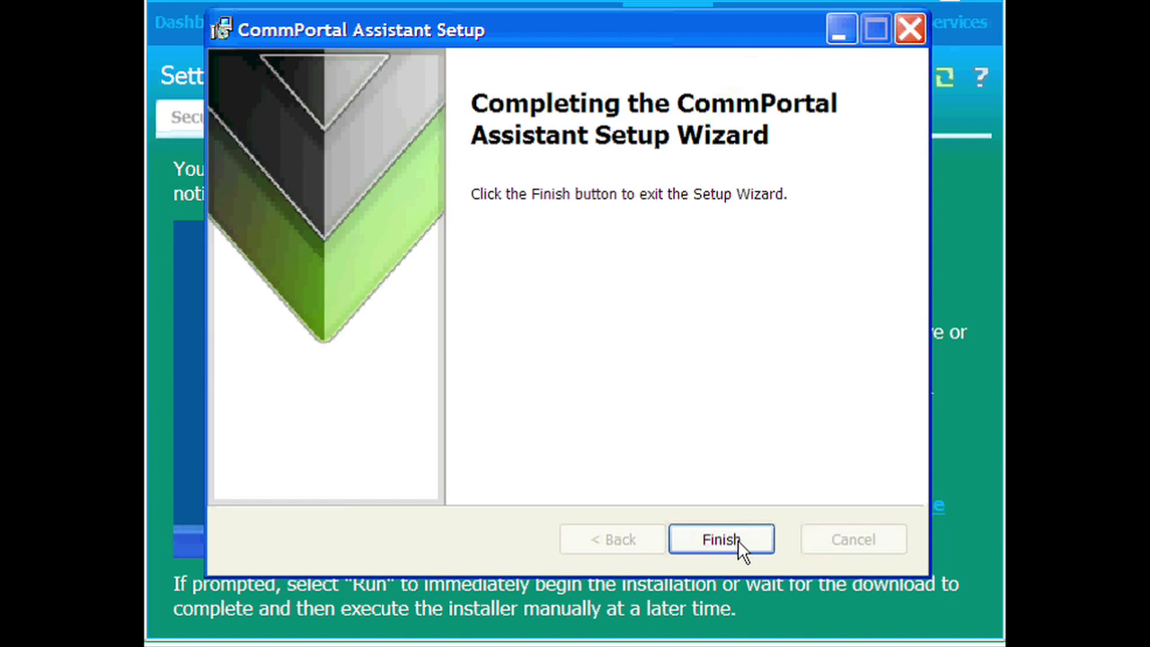
click(738, 540)
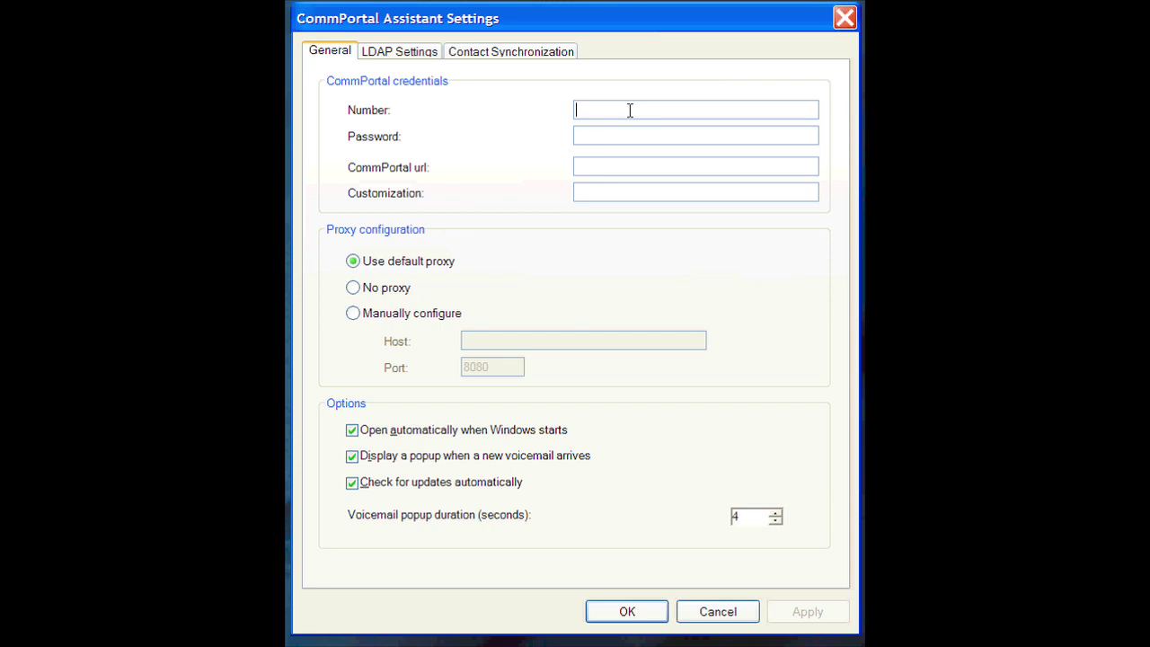
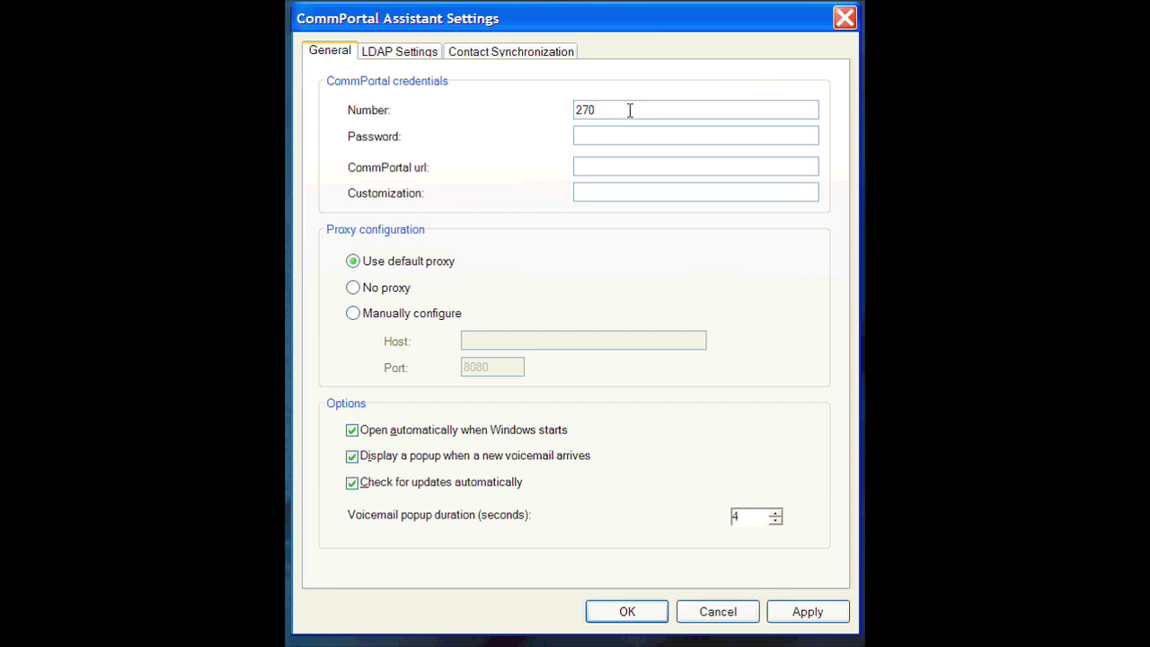
click(702, 134)
text(******)
click(702, 170)
text(http://callduo.com)
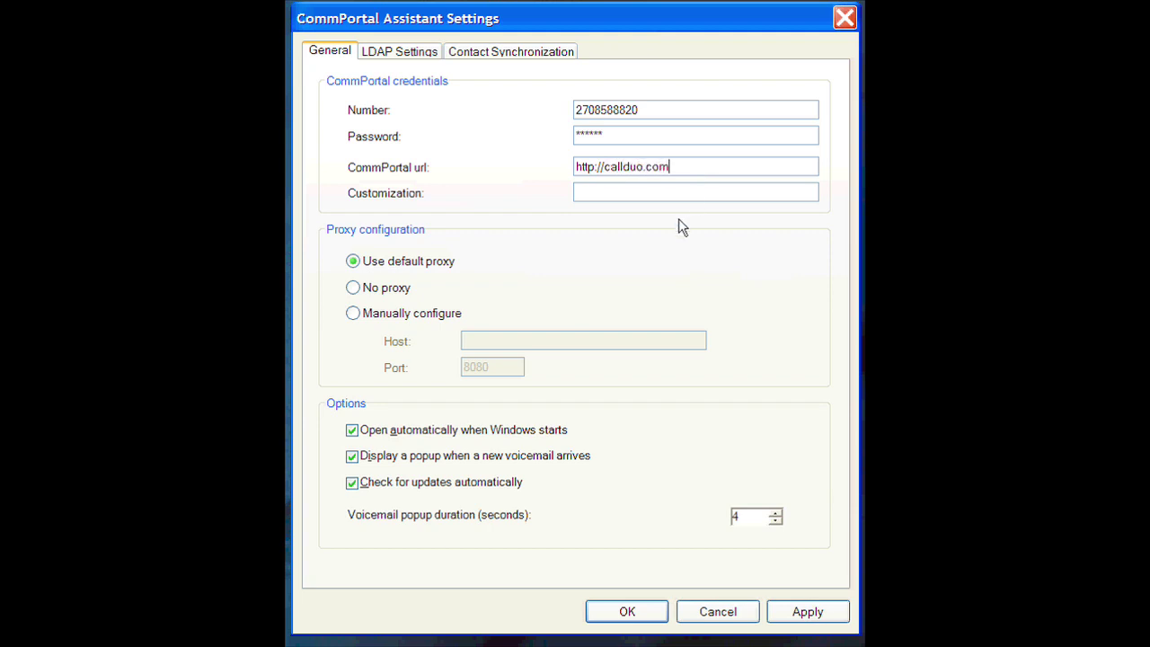
click(678, 191)
text(default)
click(407, 289)
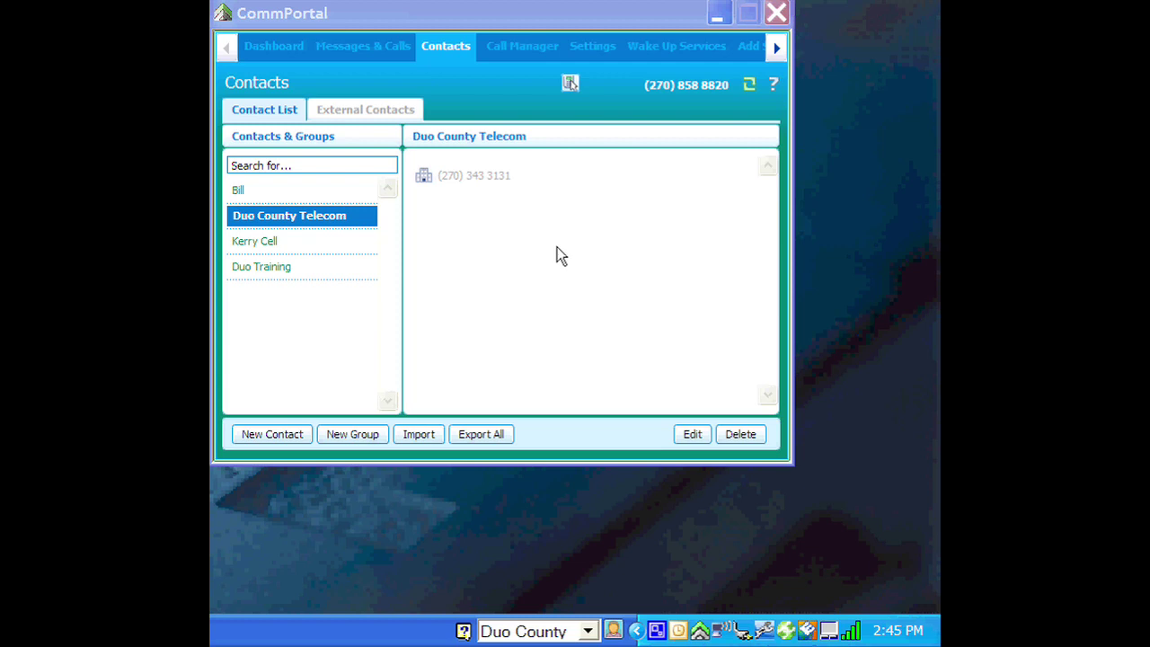
- Open the CommPortal dashboard from the tray icon menu to view the 14 new voicemails
right_click(704, 628)
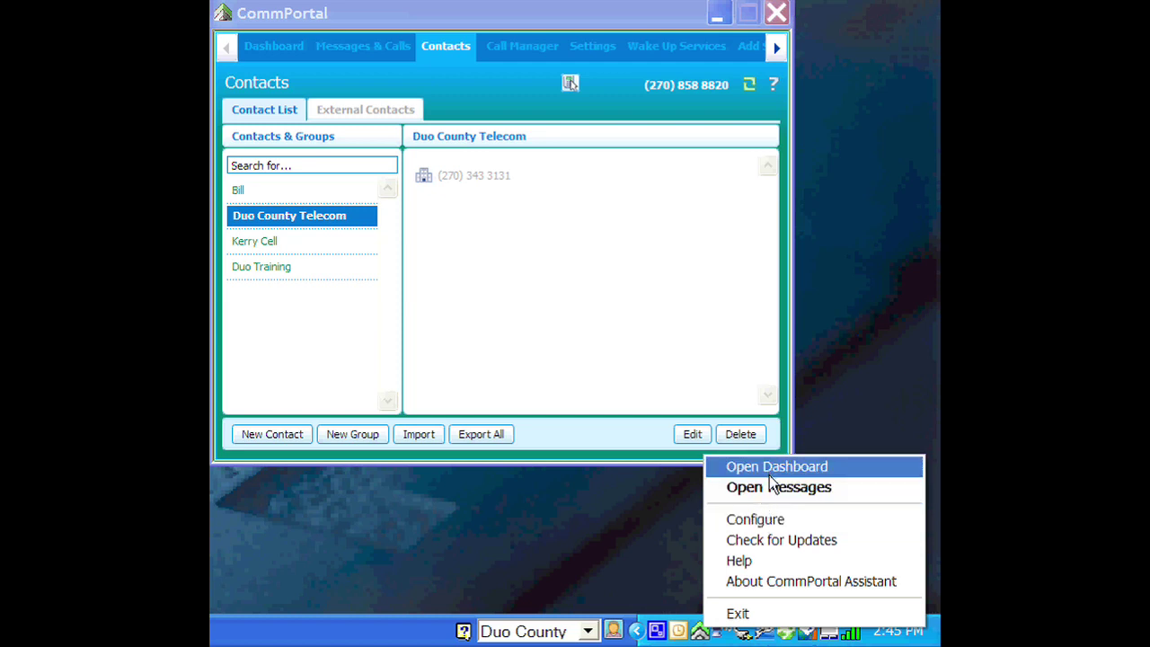
click(764, 467)
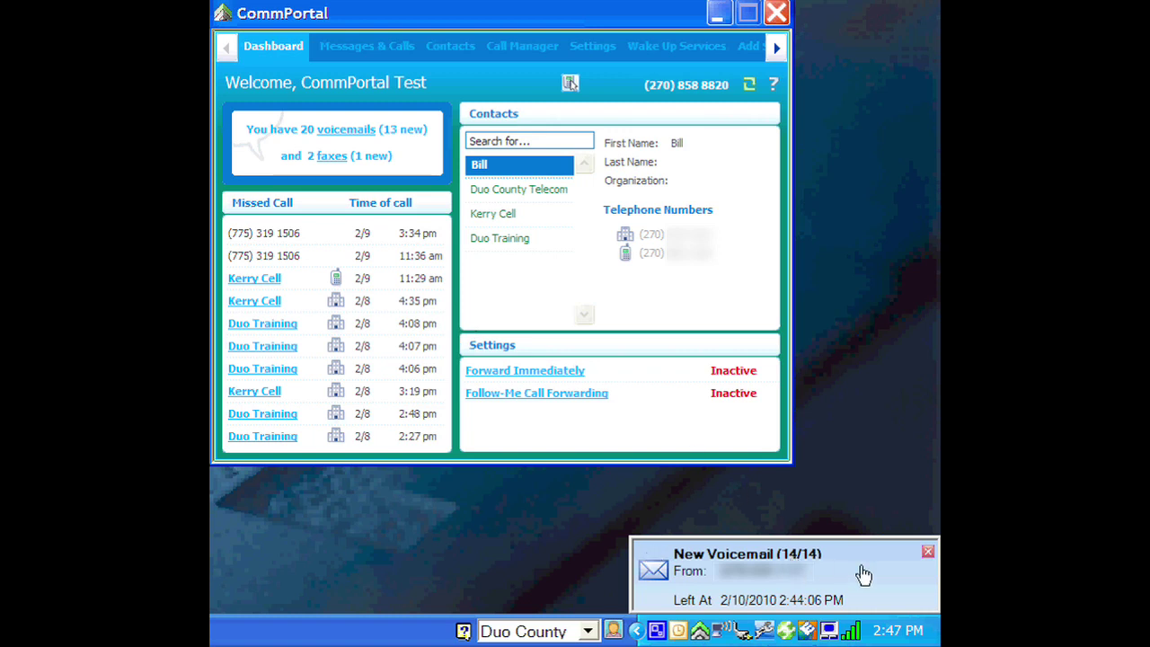
- Show the voicemail list and play the newest voicemail message
click(674, 553)
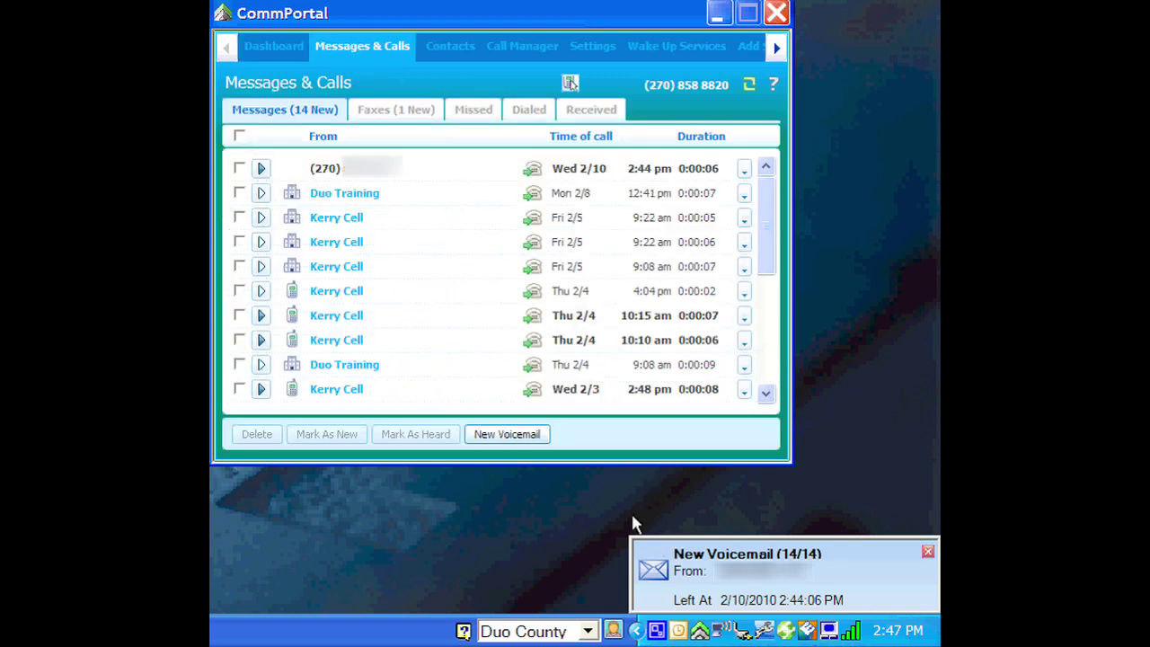
click(261, 168)
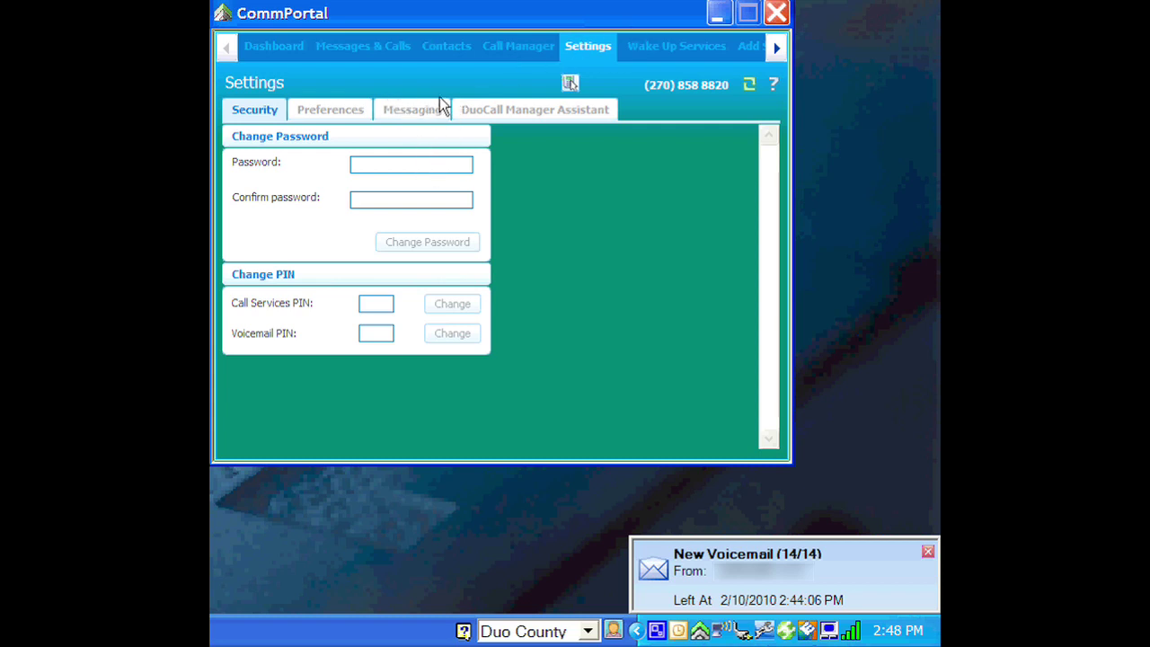
- In Settings > Messaging, replace the auto-forward e-mail field with the new e-mail address
click(353, 110)
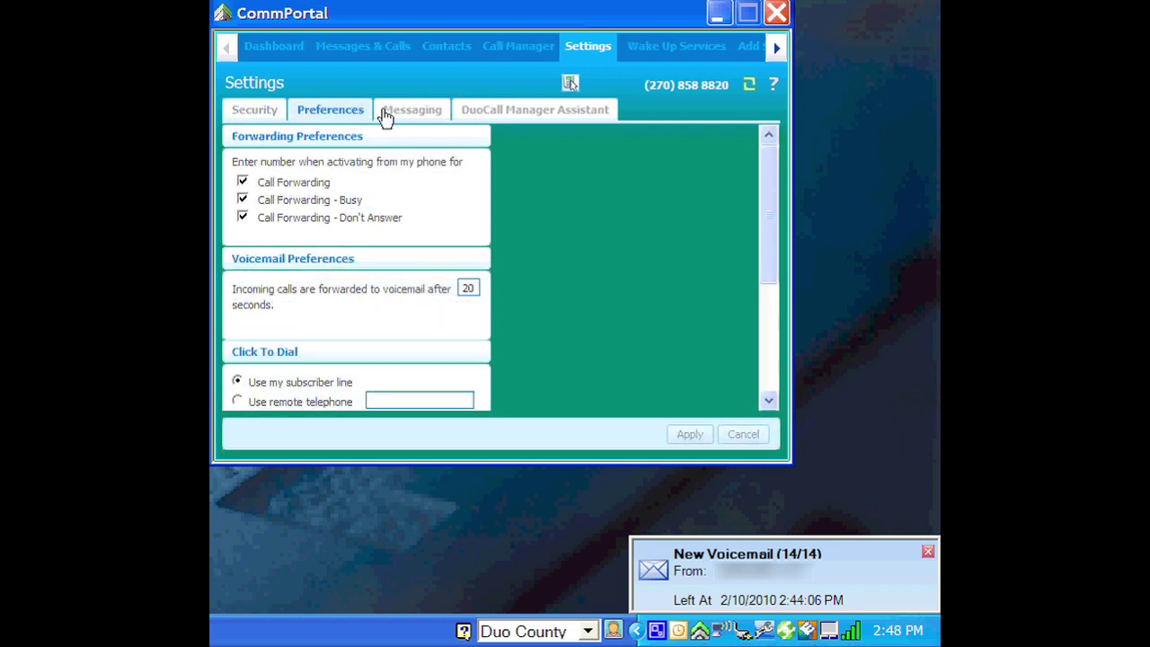
click(384, 115)
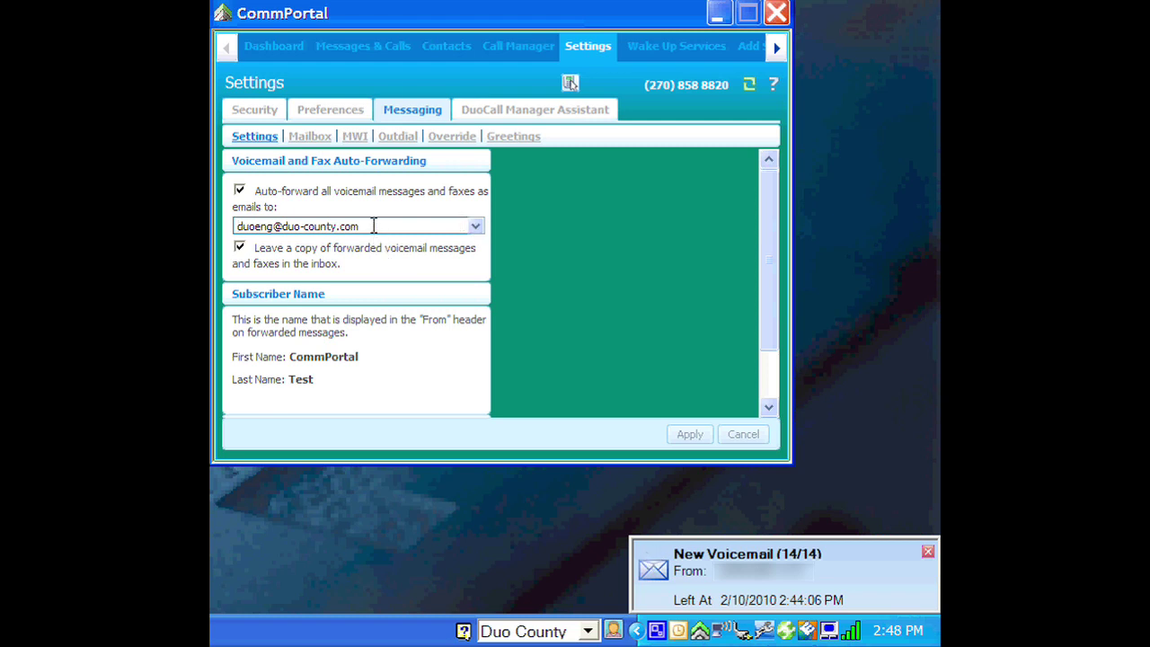
double_click(232, 228)
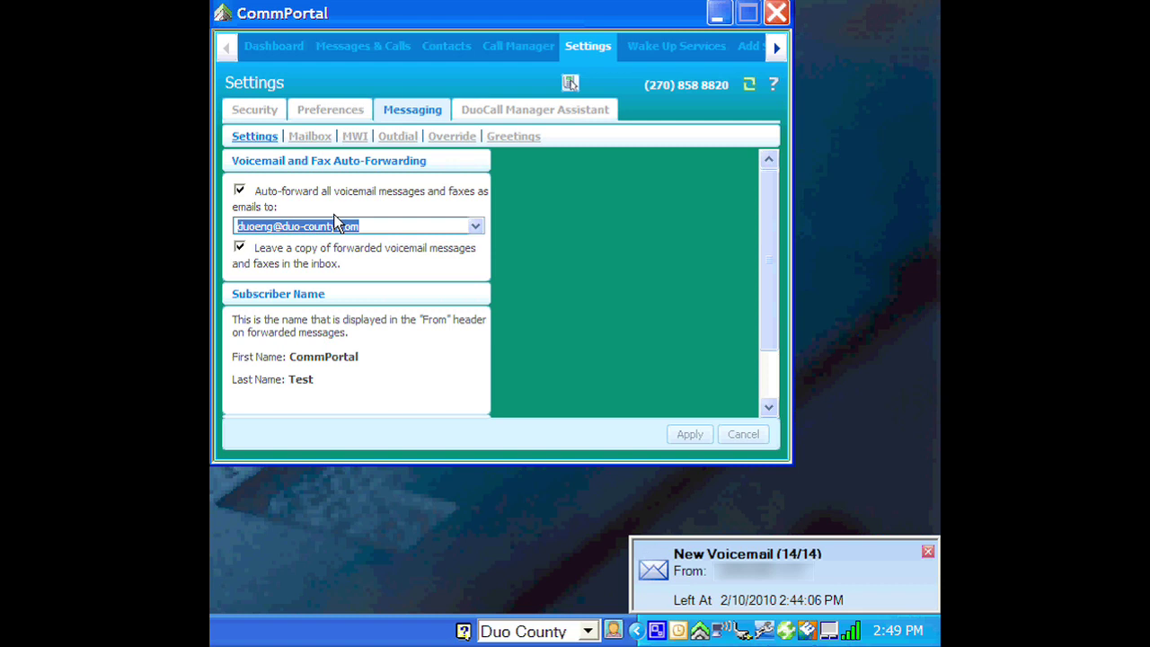
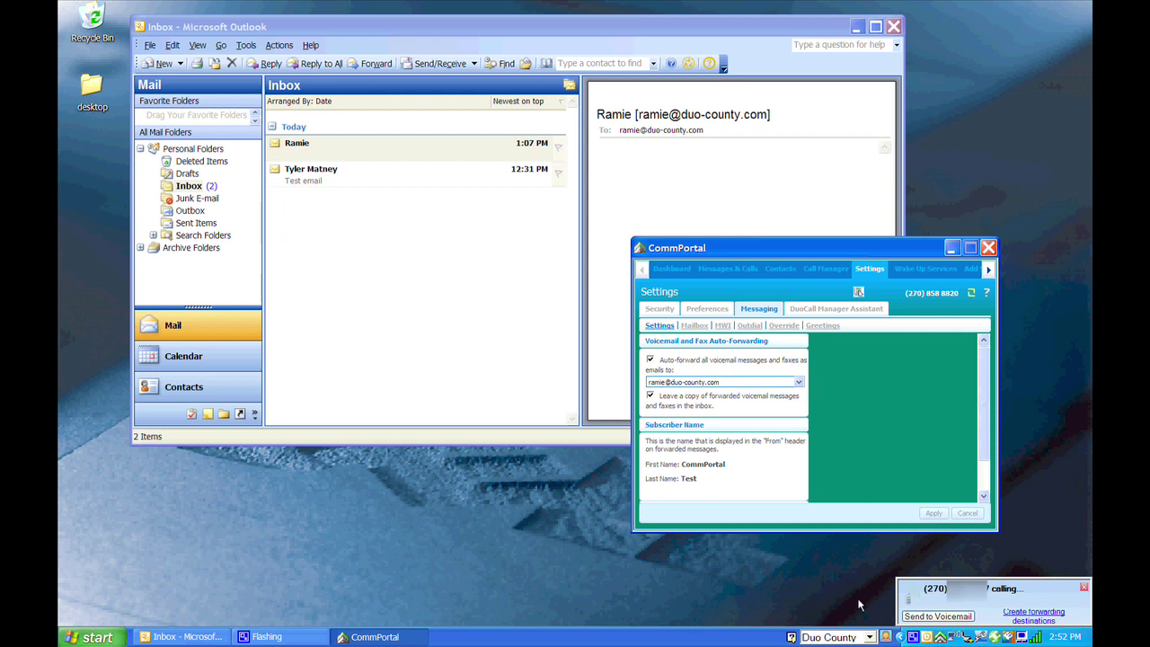
- Send the incoming call to voicemail and switch to Outlook to receive the forwarded message
click(939, 616)
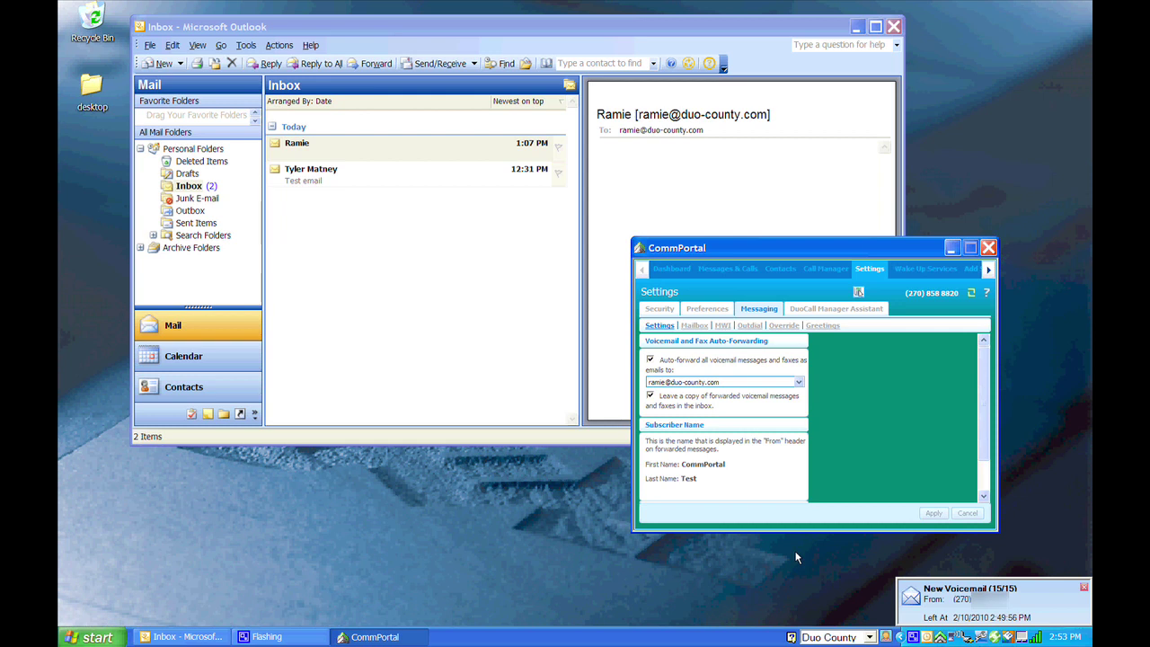
click(542, 314)
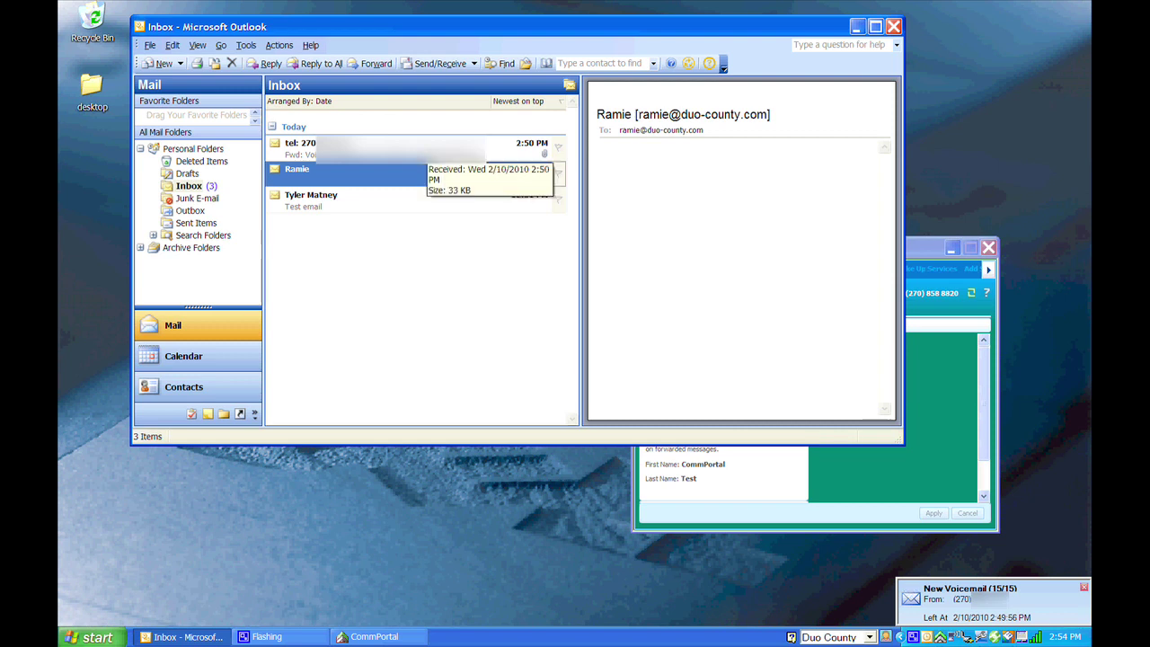
- Open the 'Fwd: Voice message' email and its message.wav attachment
click(395, 148)
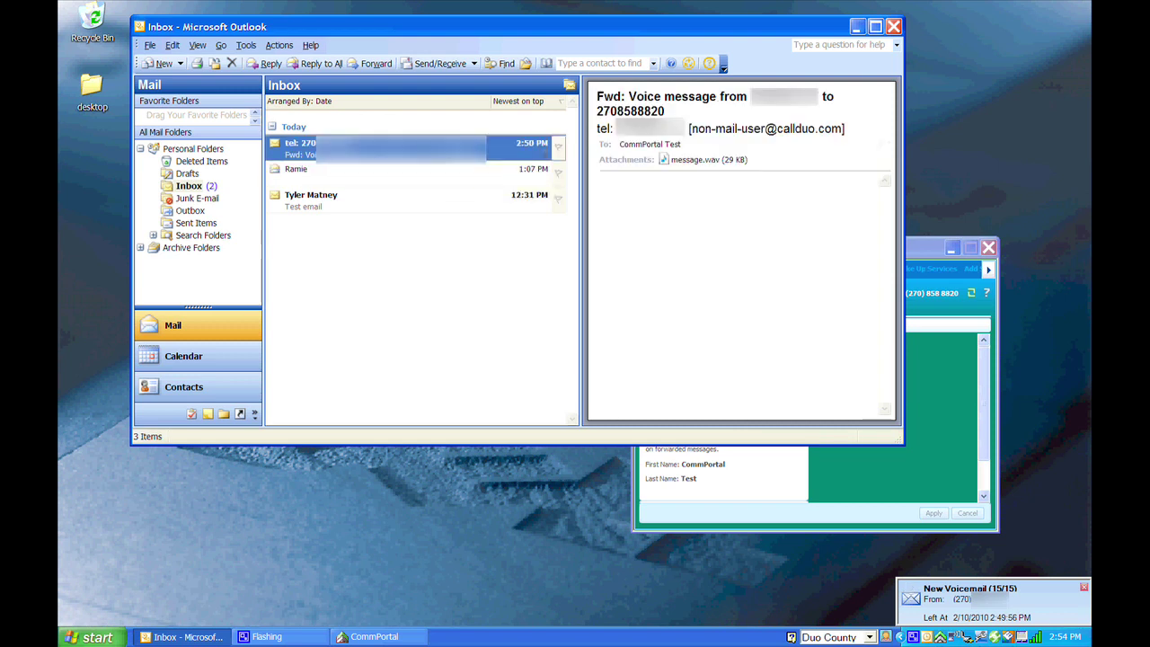
click(699, 160)
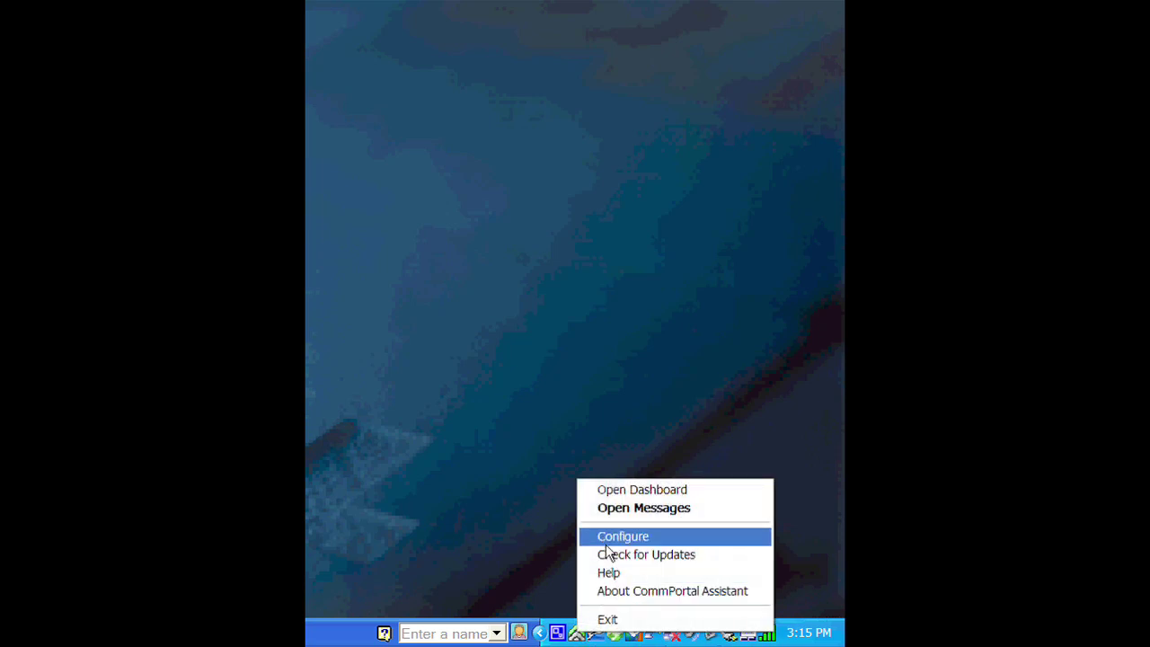
- Enable two-way hourly Contact Synchronization with Outlook's Contacts folder and save with OK
click(606, 543)
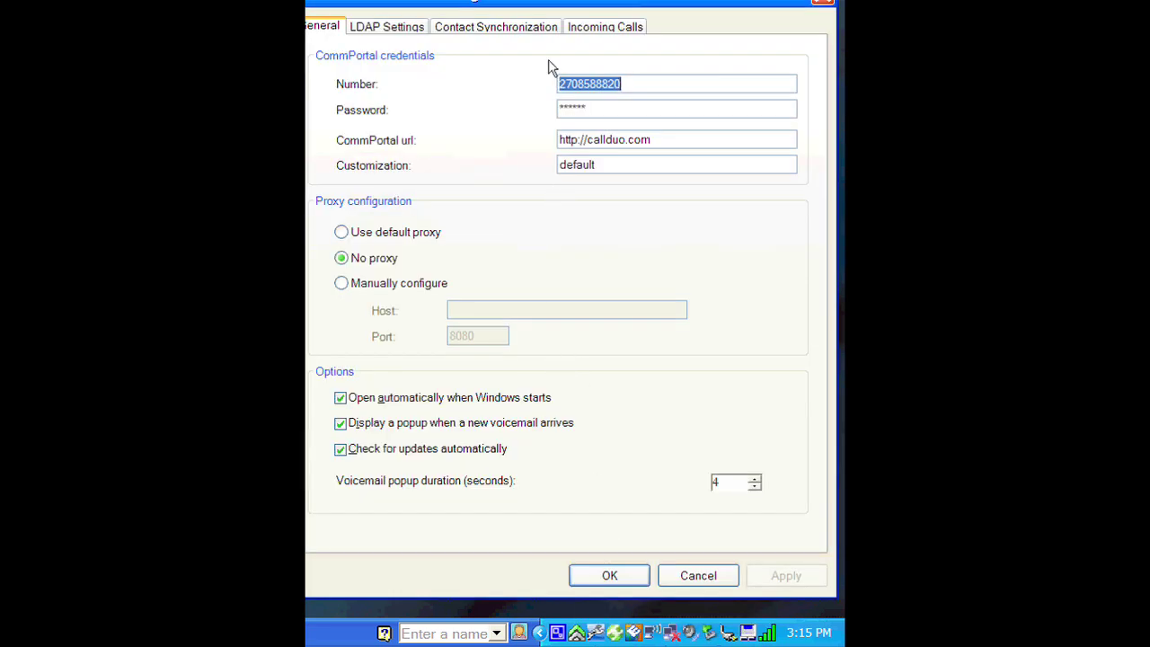
drag(539, 2, 553, 21)
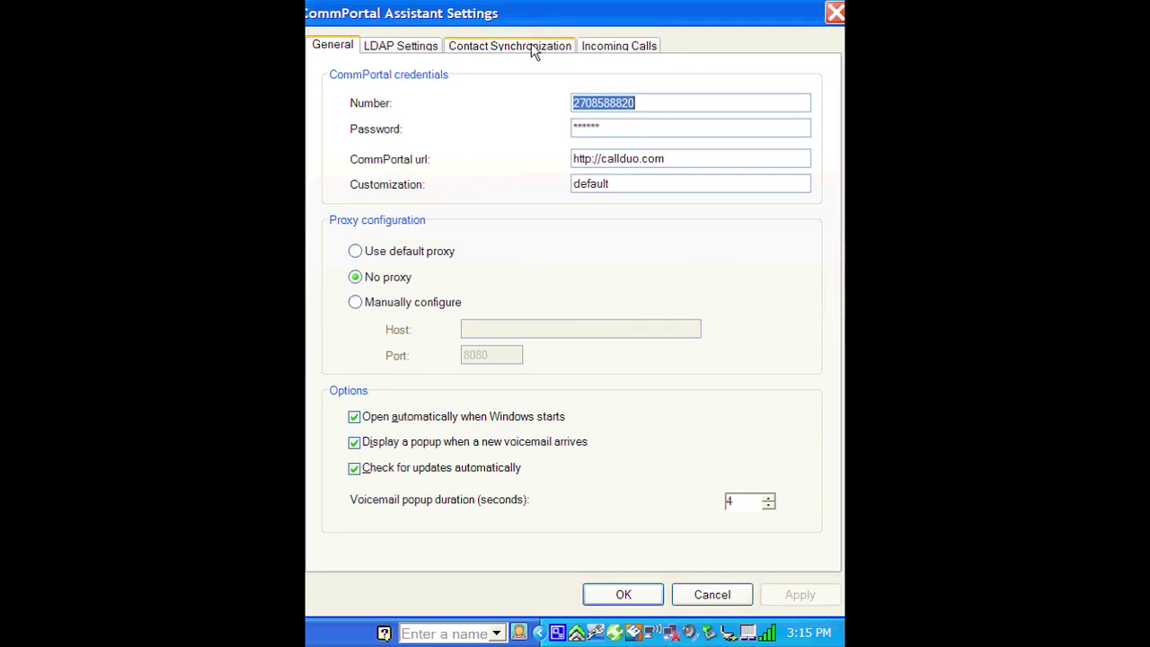
click(533, 48)
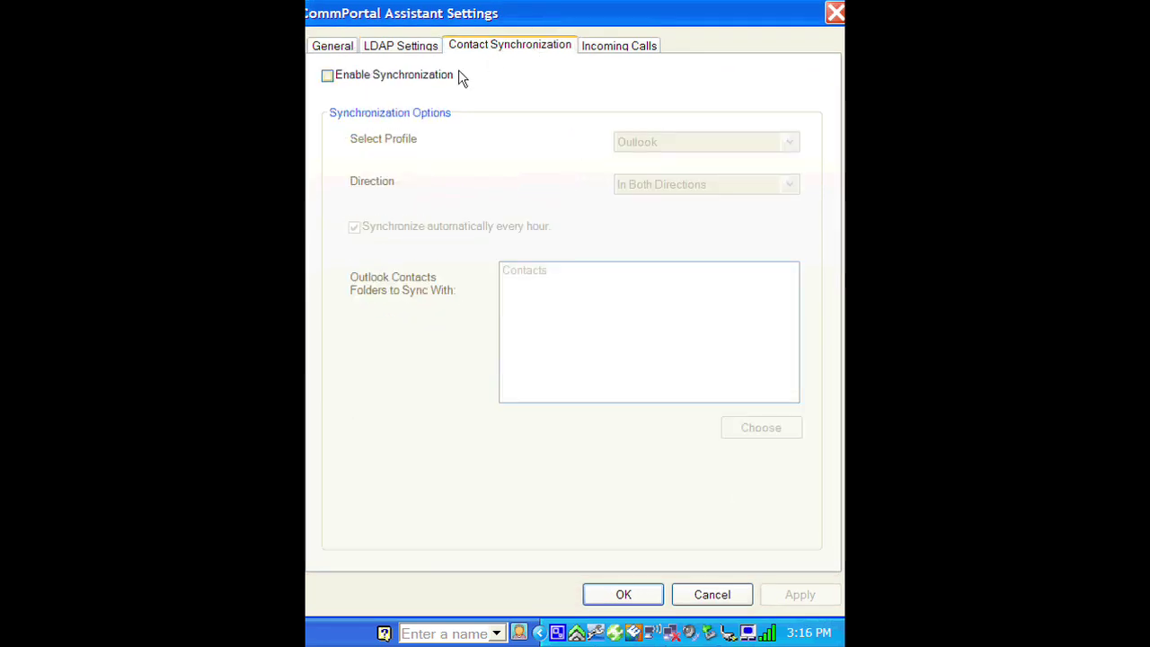
click(392, 80)
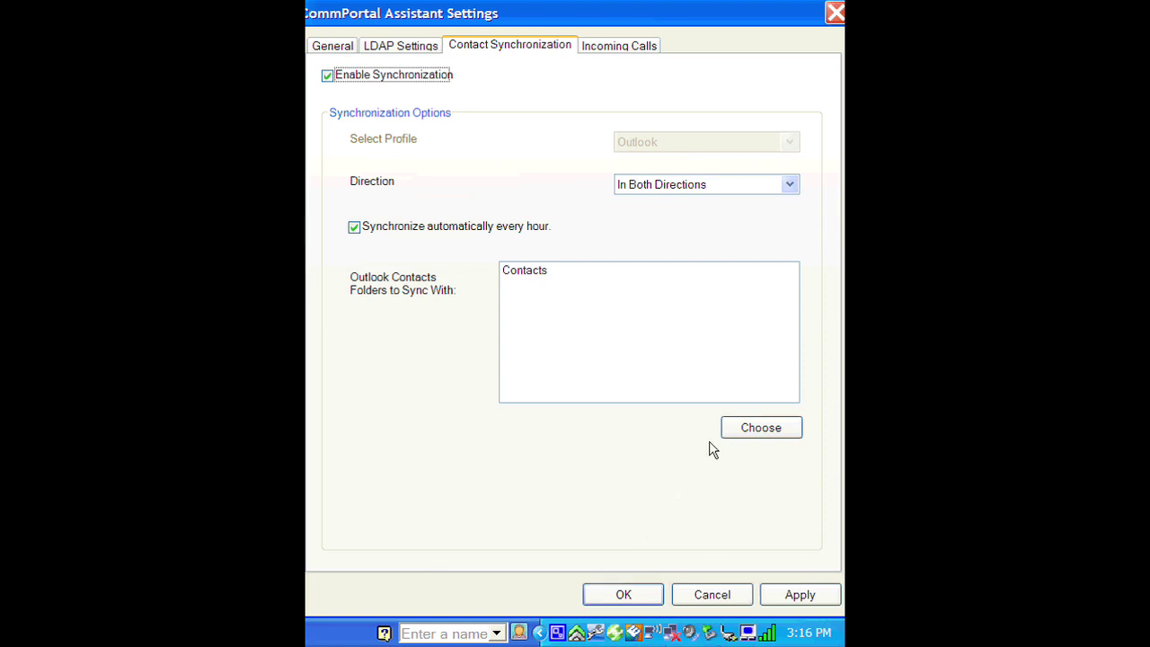
click(611, 595)
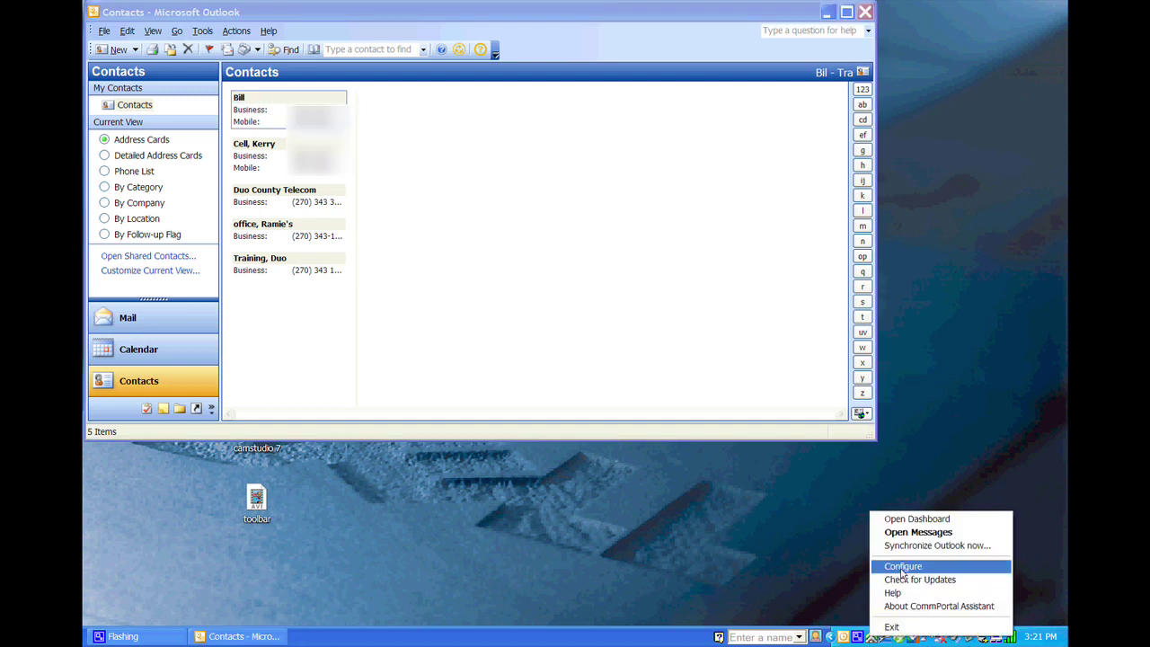
- Open the dashboard's Contacts page showing the five synced contacts and start a New Contact
click(901, 523)
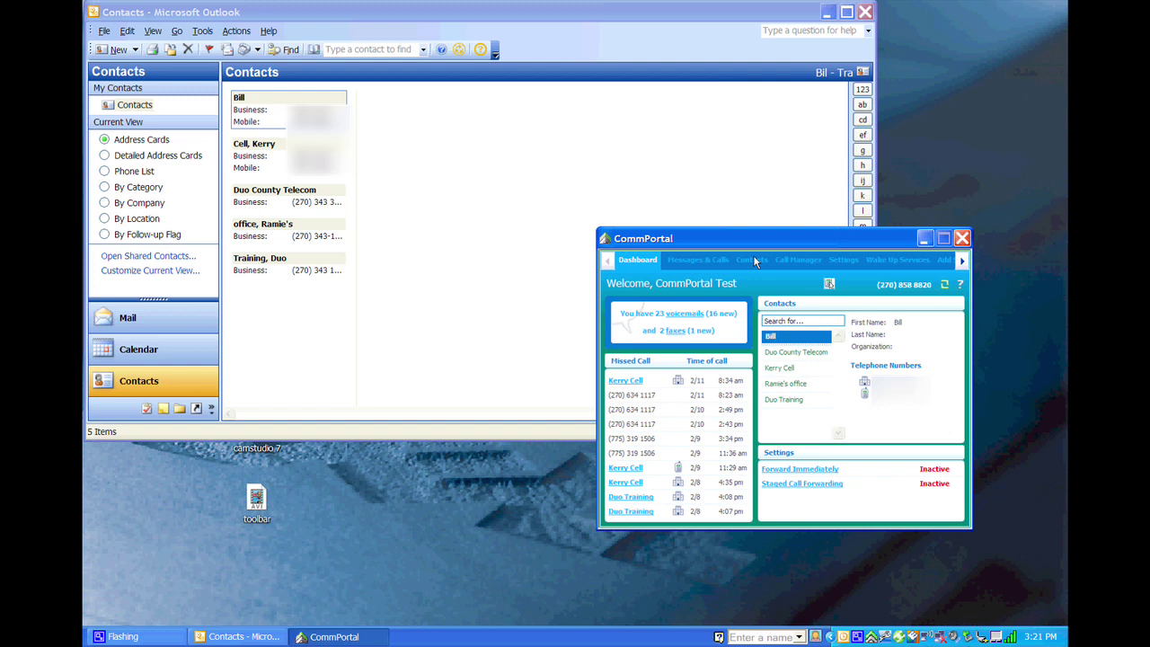
click(755, 261)
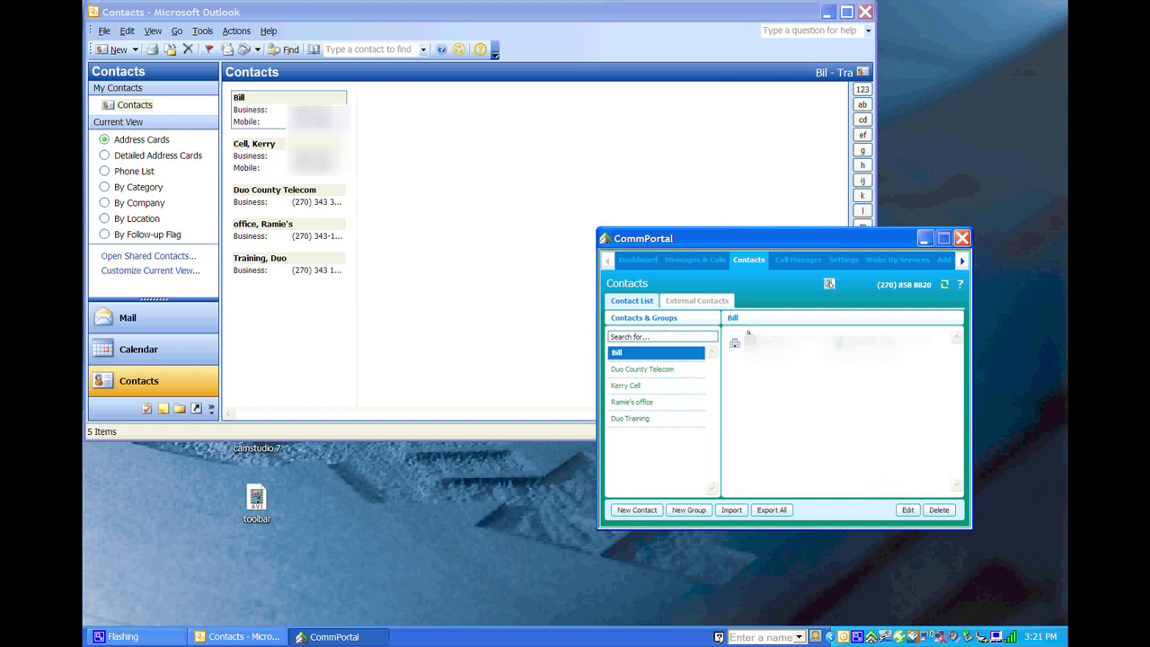
click(618, 512)
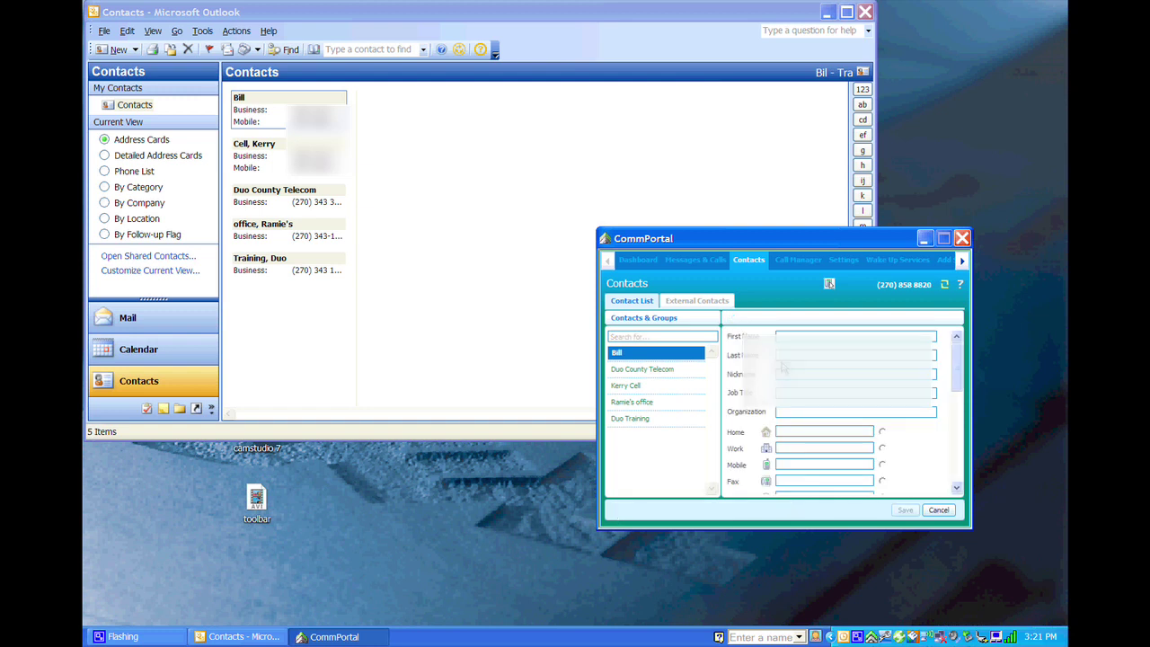
- Save a new contact: first name 'Duo County Telecom', last name 'Internet Help', plus a work phone number
click(810, 332)
text(Duo)
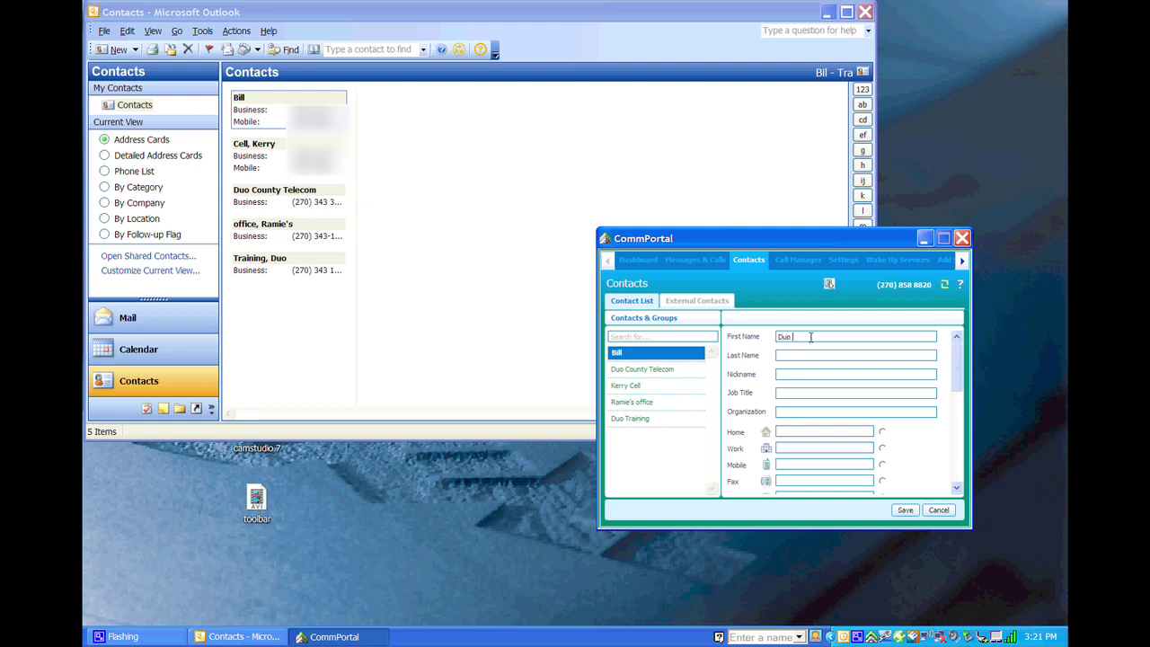
text(County Telecom)
key(Tab)
text(Internet Help)
key(Tab)
key(Tab)
key(Tab)
key(Tab)
key(Tab)
click(904, 511)
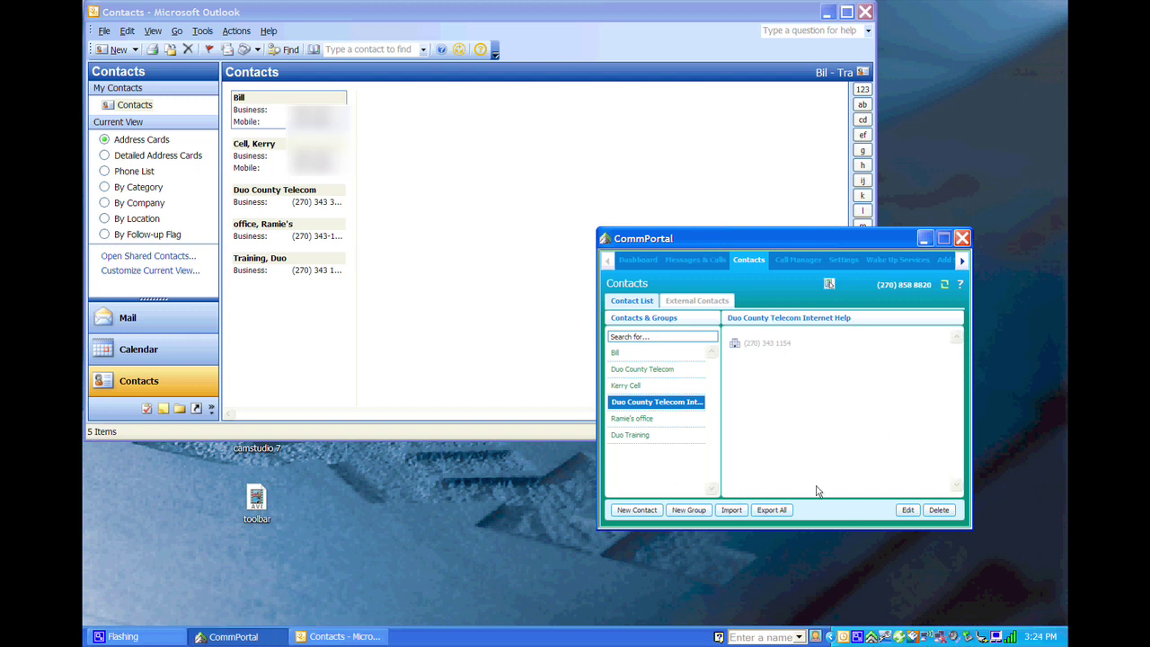
- Synchronize contacts with Outlook from the tray icon, then enter 'in' in the taskbar 'Enter a name' box
right_click(845, 636)
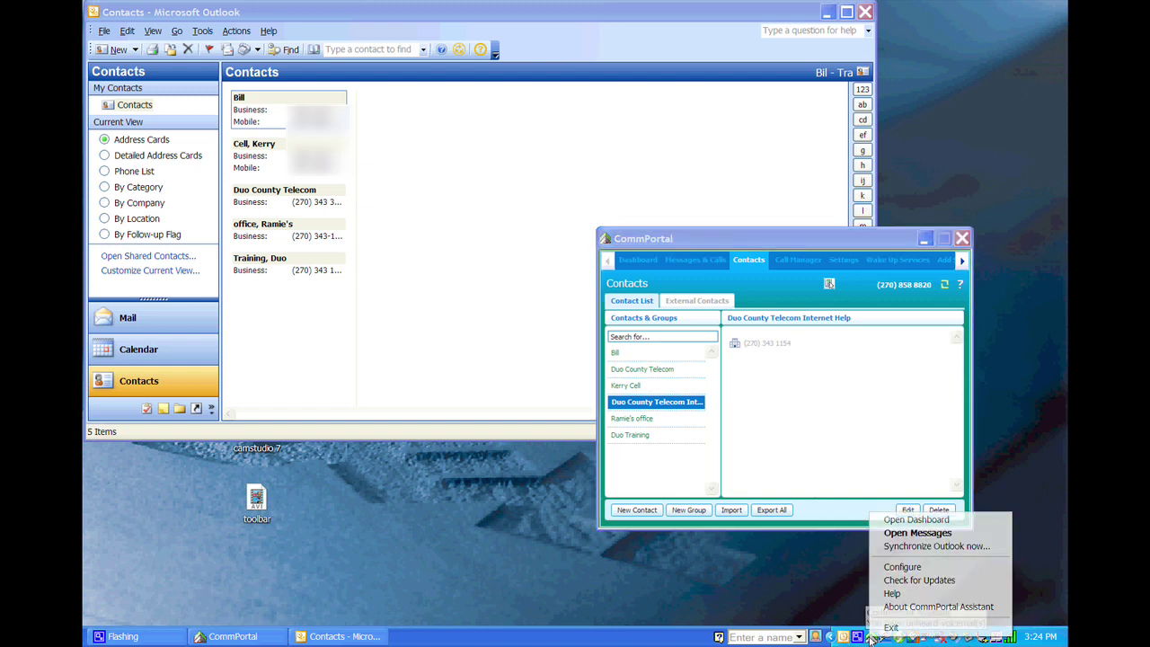
click(888, 550)
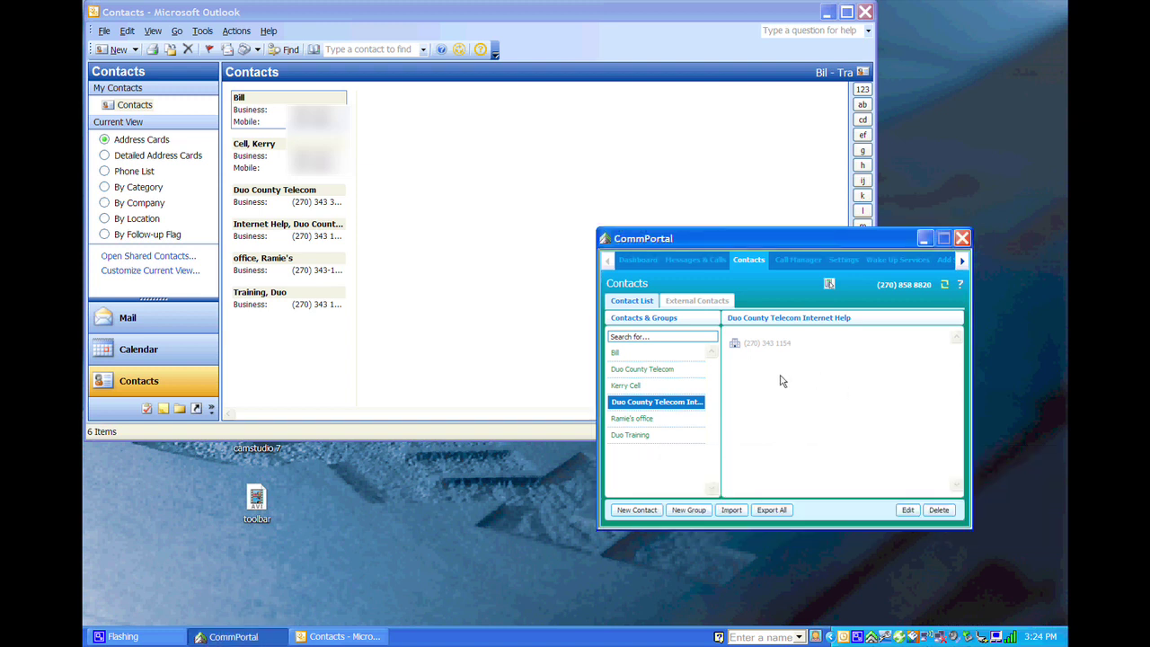
click(772, 637)
text(in)
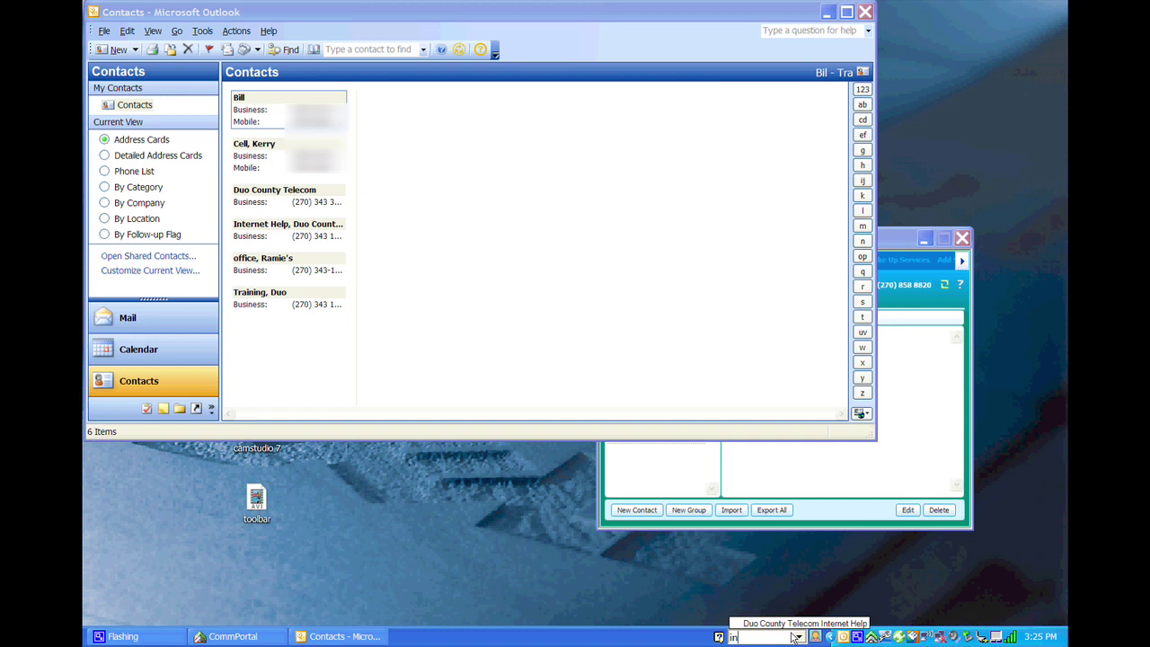
- Call Duo County Telecom Internet Help's work number via the taskbar 'int' lookup, then end the call
text(t)
key(Return)
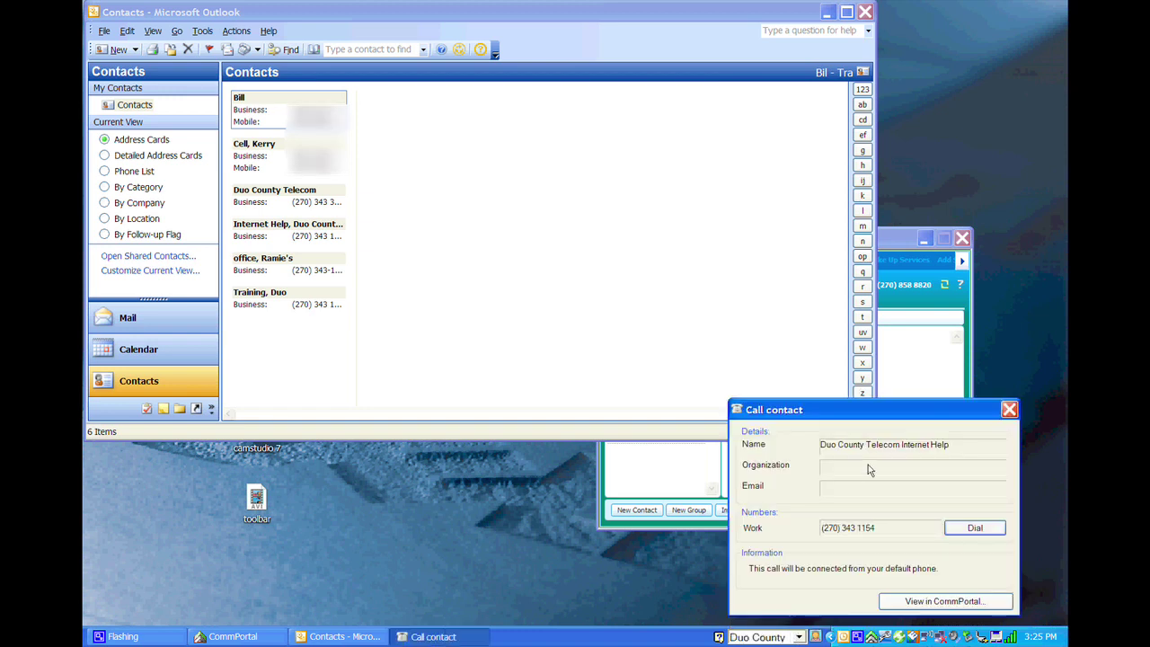
click(975, 528)
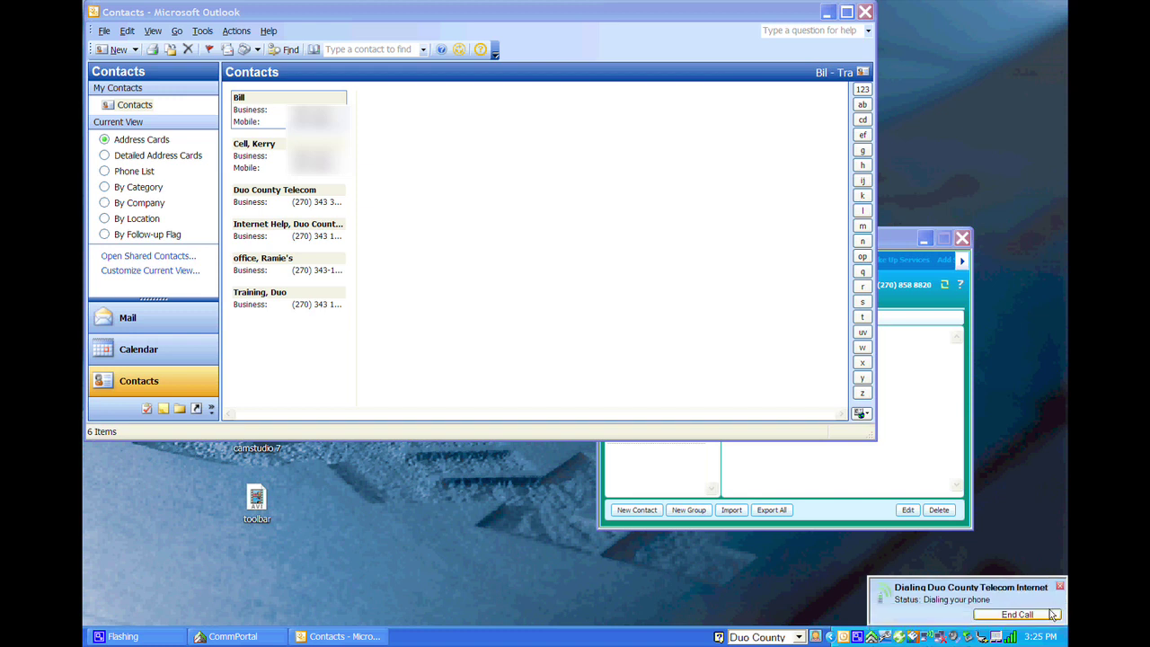
click(1052, 614)
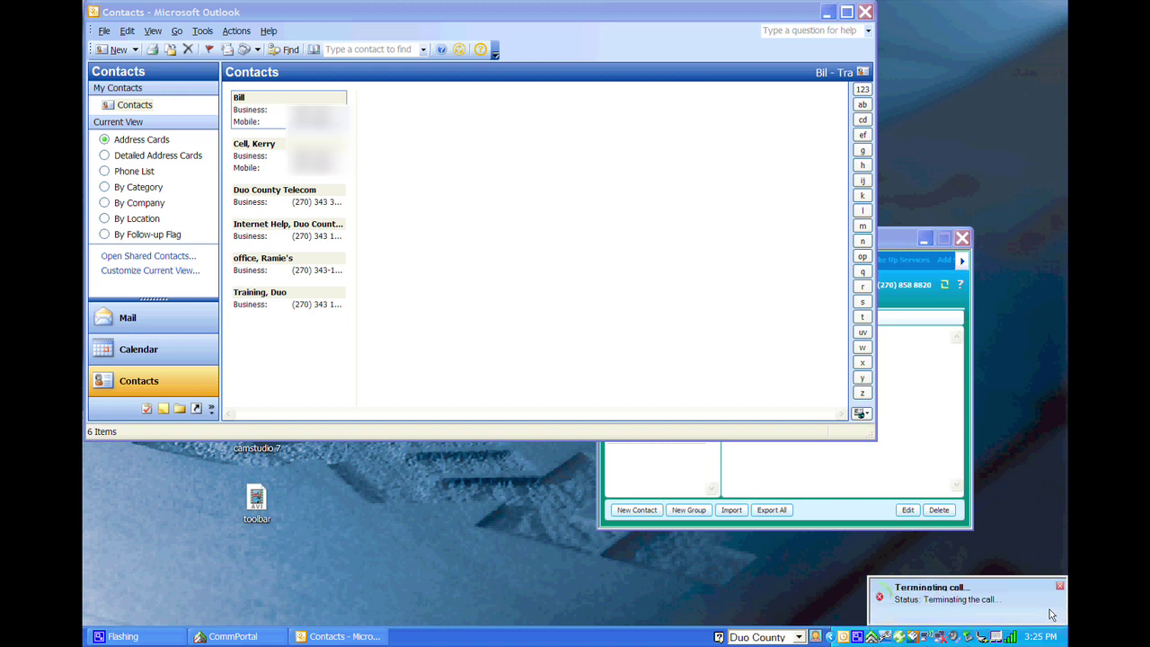